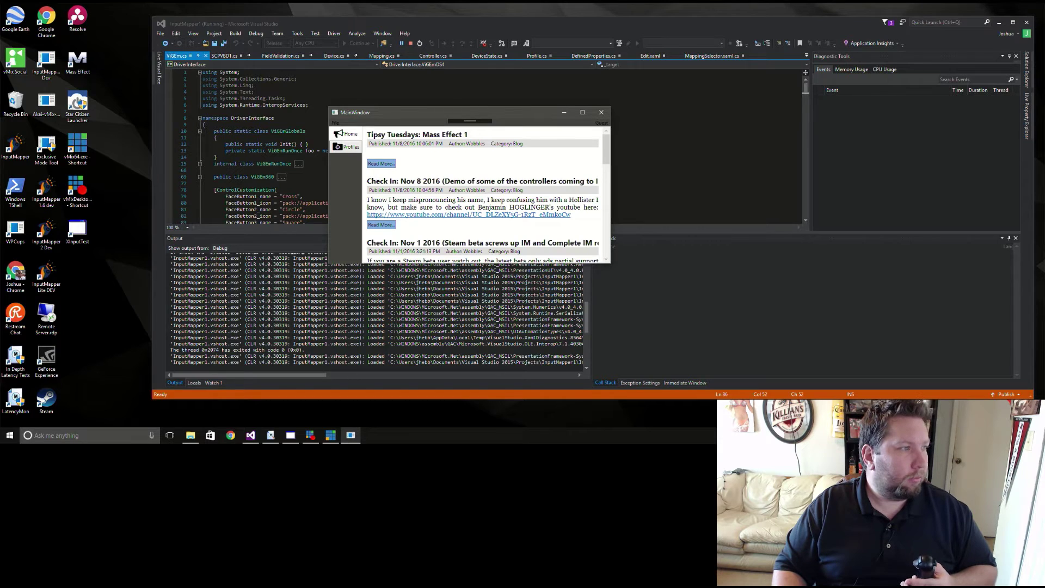
Step: Switch to LatencyMon, start analyzing the system's latency, and place its window clear of the InputMapper window
{"action": "left_click", "coordinate": [271, 435]}
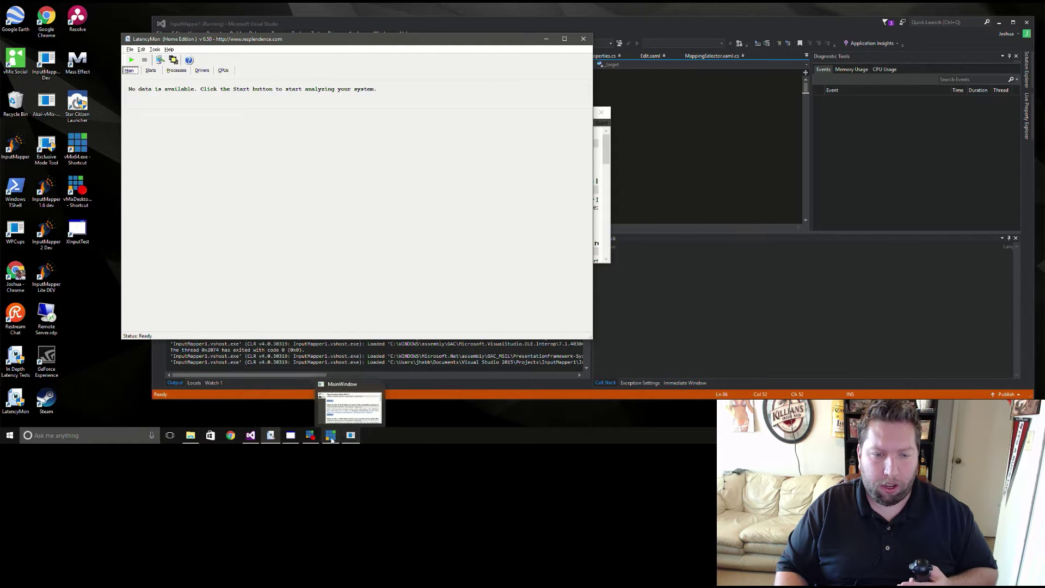
{"action": "left_click", "coordinate": [332, 440]}
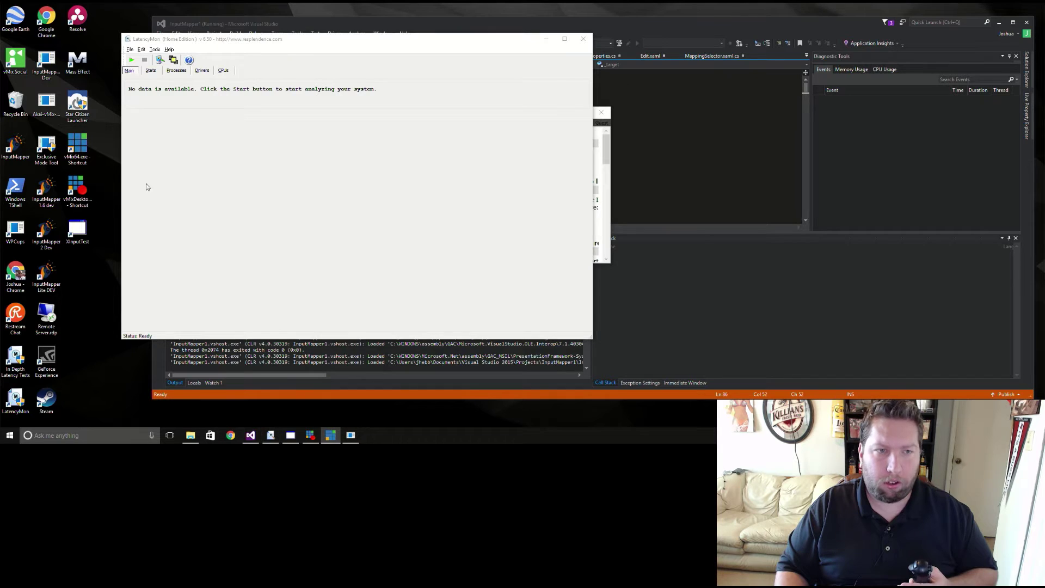
{"action": "left_click", "coordinate": [131, 61]}
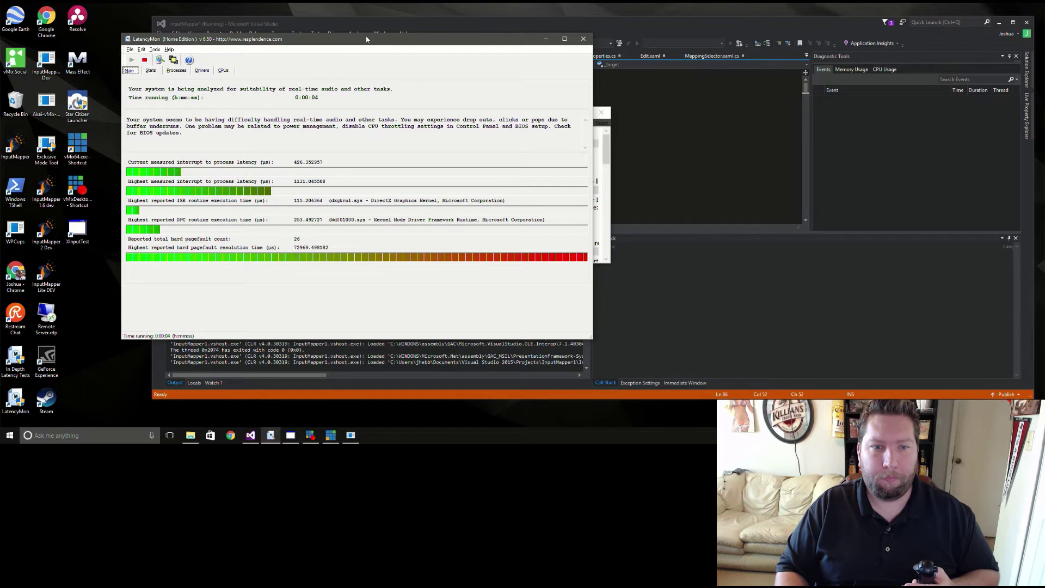
{"action": "left_click_drag", "start_coordinate": [373, 44], "coordinate": [748, 76]}
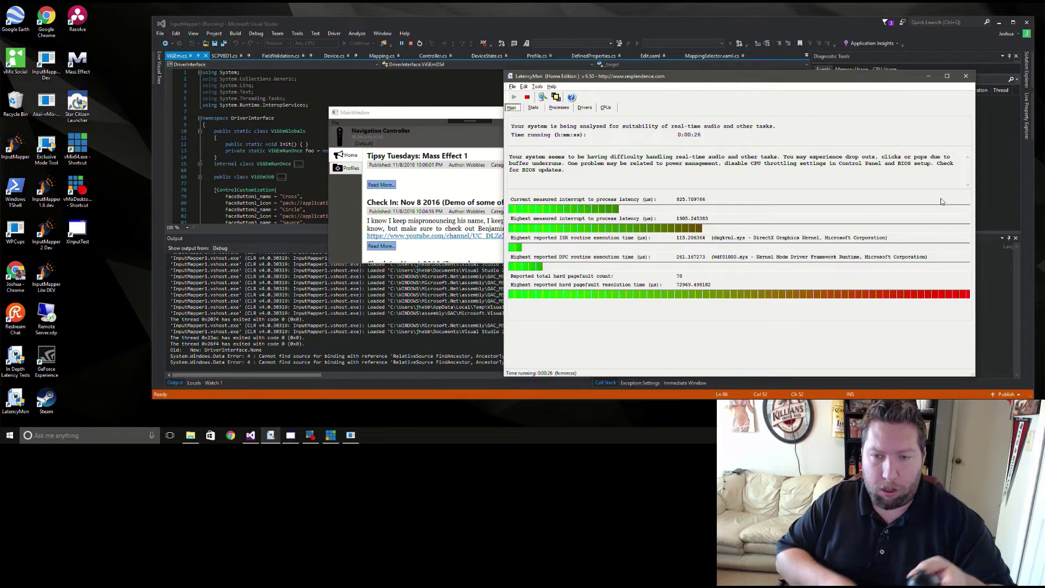
Step: Create a new profile in InputMapper and name it Demo
{"action": "left_click", "coordinate": [400, 115]}
{"action": "left_click_drag", "start_coordinate": [429, 115], "coordinate": [376, 124]}
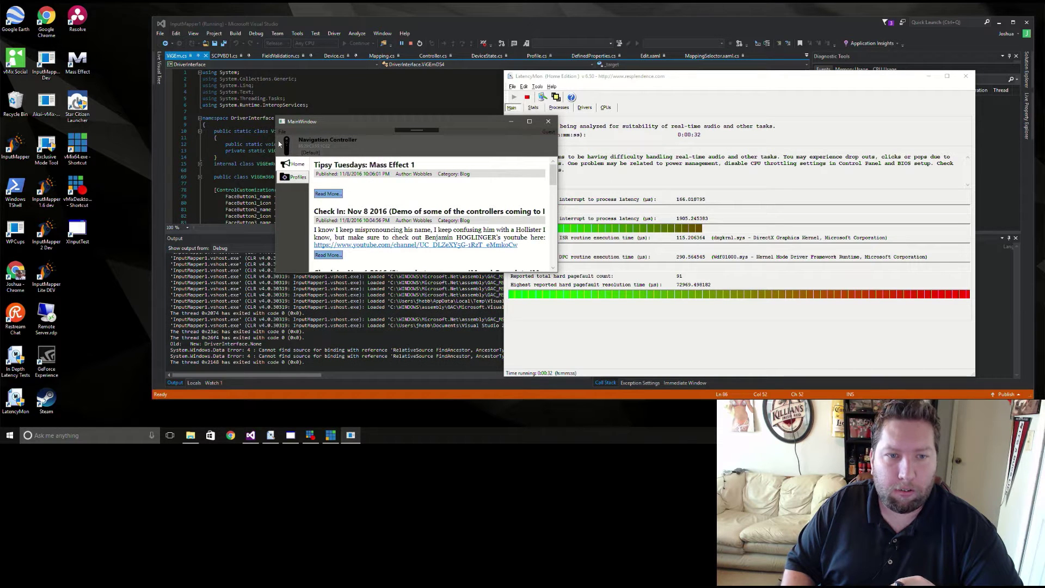
{"action": "left_click", "coordinate": [300, 178]}
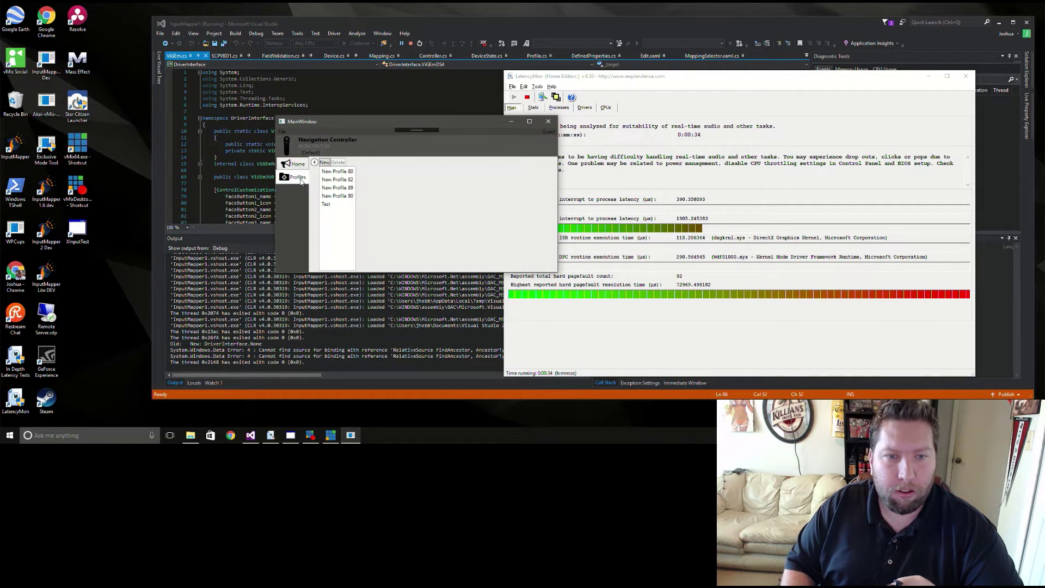
{"action": "left_click", "coordinate": [325, 163]}
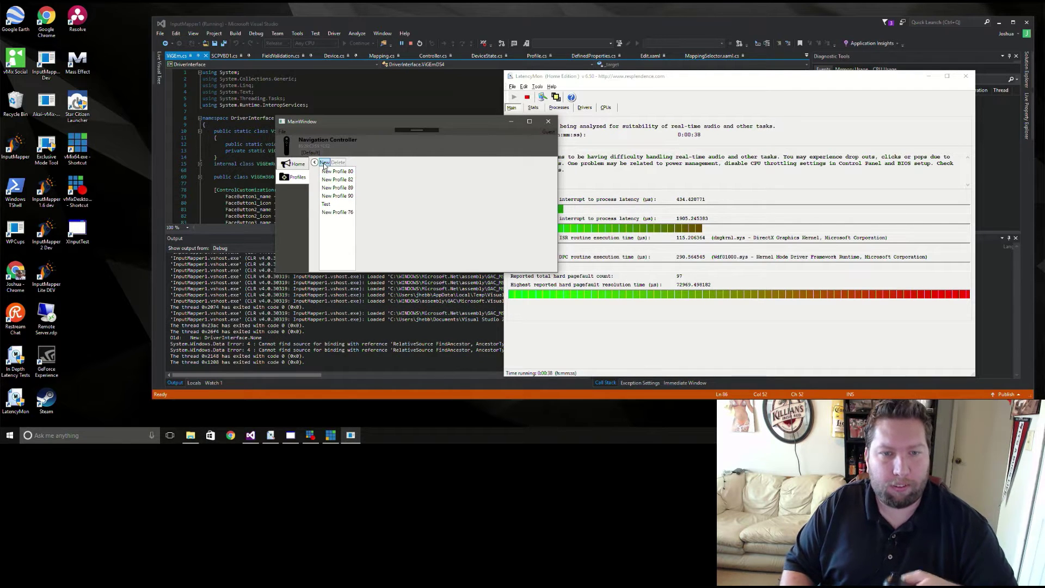
{"action": "left_click", "coordinate": [342, 213]}
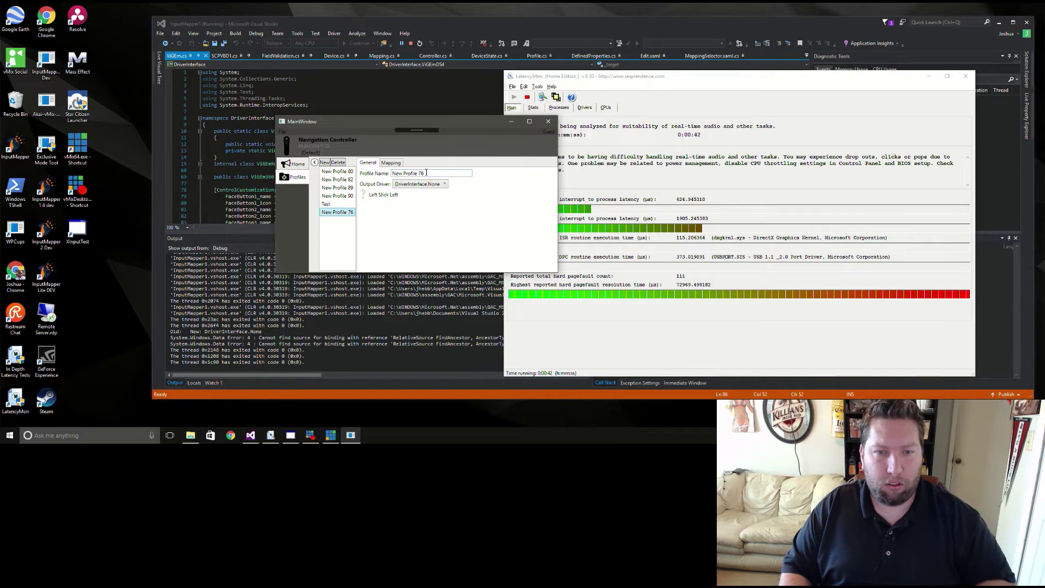
{"action": "left_click_drag", "start_coordinate": [425, 173], "coordinate": [391, 174]}
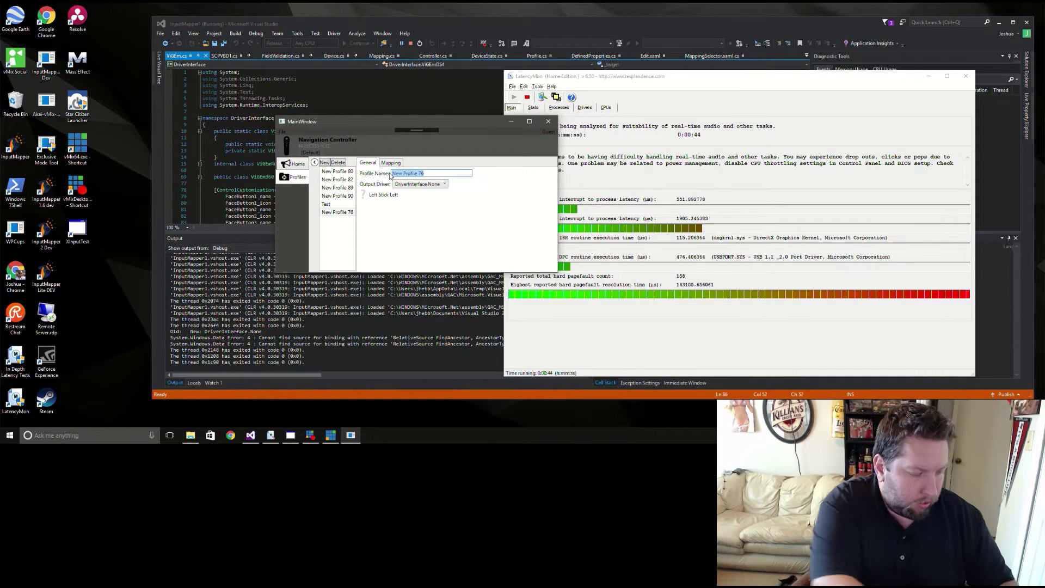
{"action": "type", "text": "Demo"}
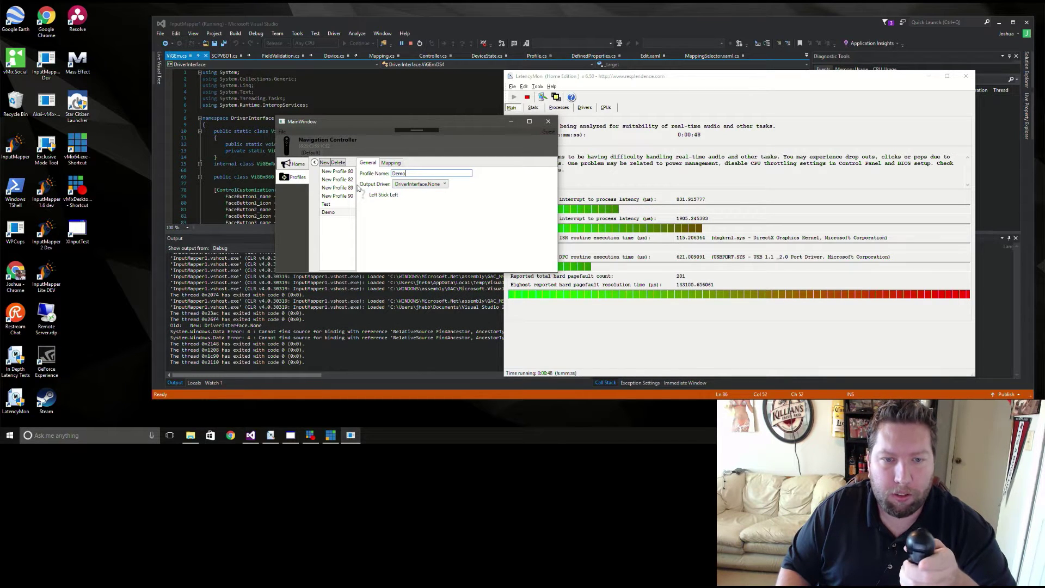
Step: Enlarge the InputMapper window to fit the mapping layout and set the Demo profile's output driver to DriverInterface.SCPVBD1
{"action": "left_click", "coordinate": [392, 162]}
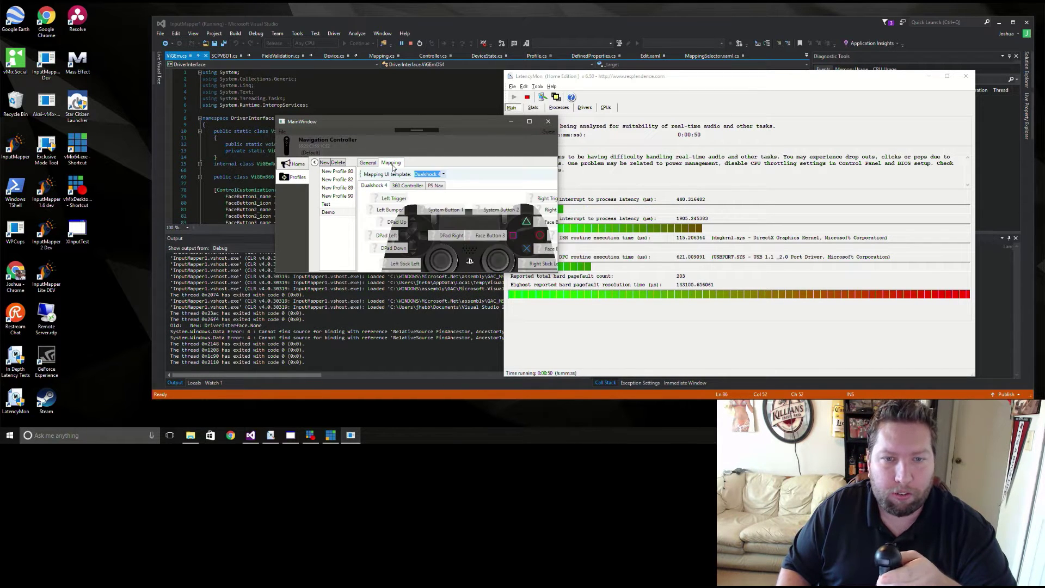
{"action": "left_click_drag", "start_coordinate": [556, 273], "coordinate": [602, 327]}
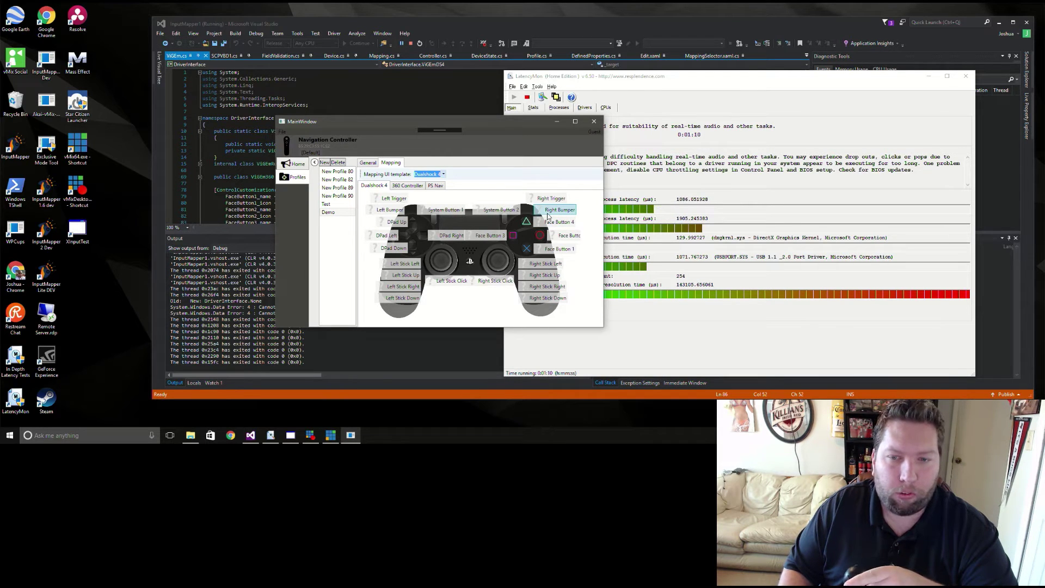
{"action": "left_click", "coordinate": [374, 163]}
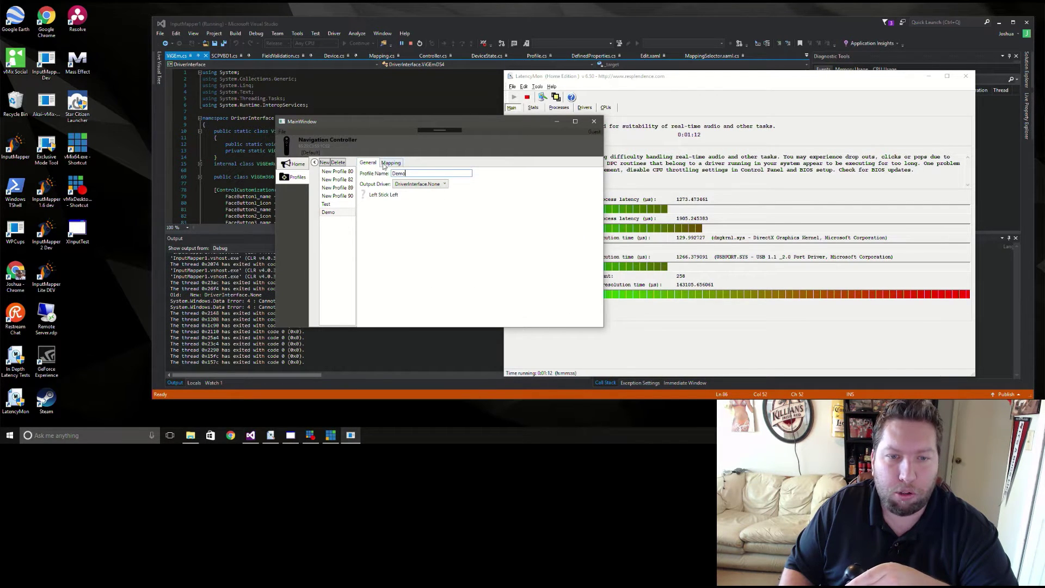
{"action": "left_click", "coordinate": [414, 185]}
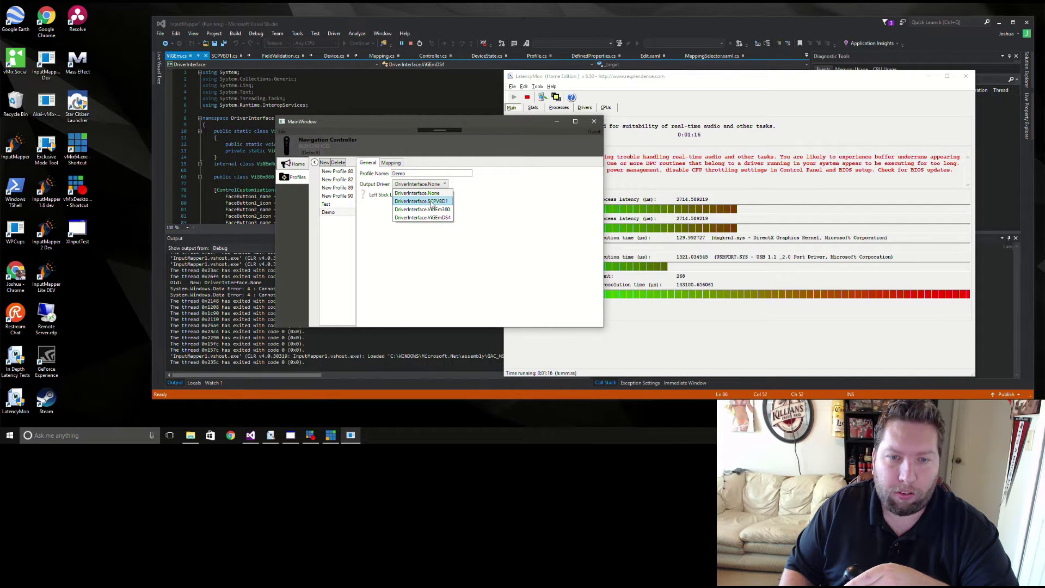
{"action": "left_click", "coordinate": [432, 201]}
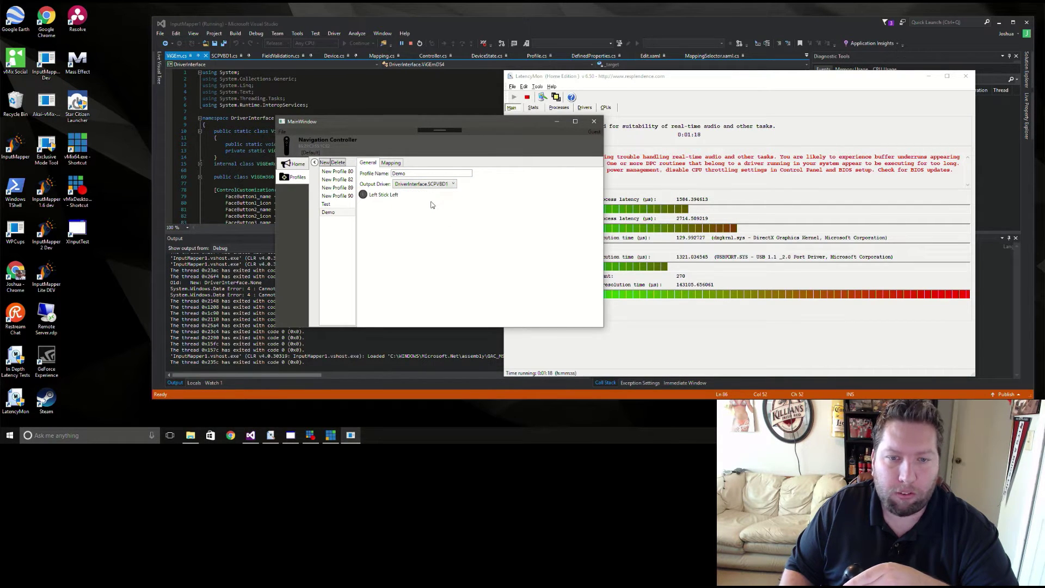
Step: Examine the Demo profile's mappings in the PS Nav, 360 Controller and Dualshock 4 templates
{"action": "left_click", "coordinate": [391, 163]}
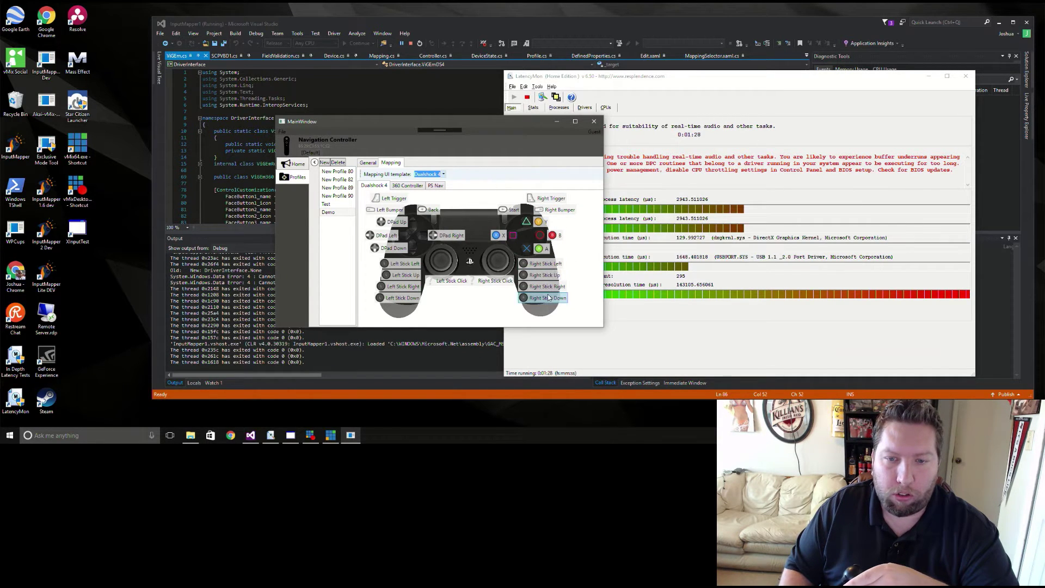
{"action": "left_click", "coordinate": [437, 186]}
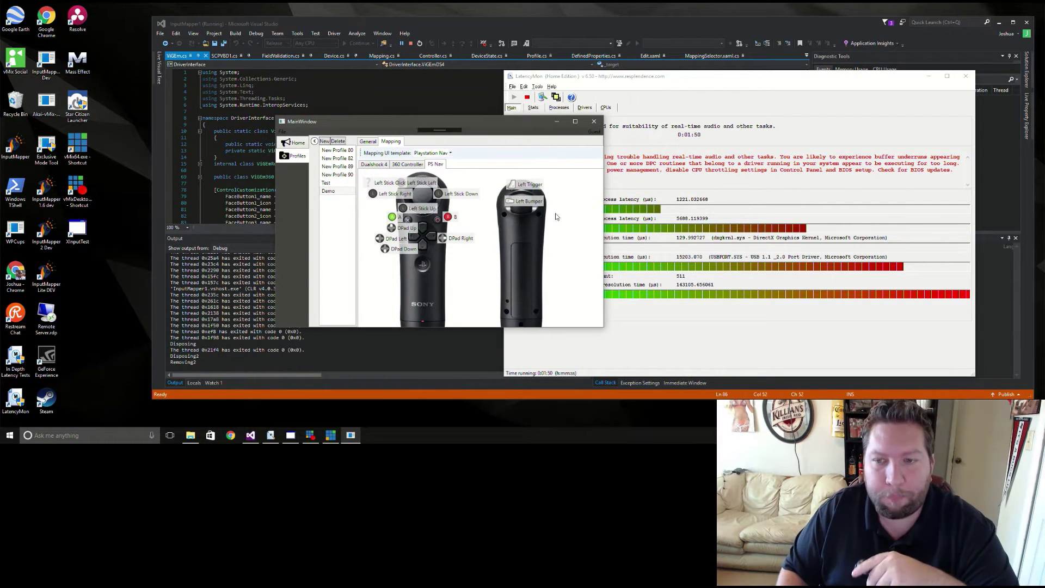
{"action": "left_click_drag", "start_coordinate": [452, 124], "coordinate": [390, 119]}
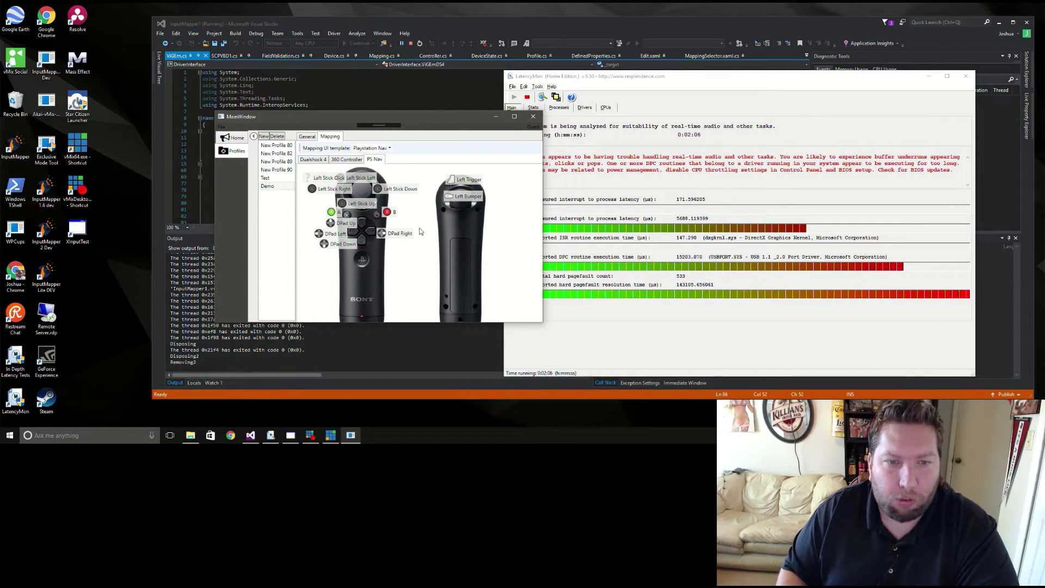
{"action": "left_click", "coordinate": [320, 161]}
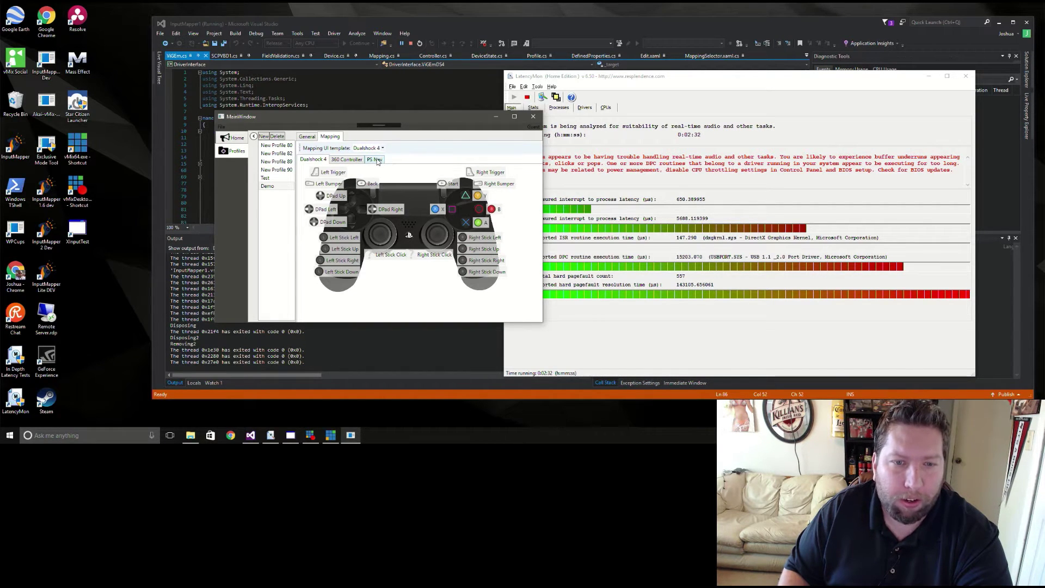
{"action": "left_click", "coordinate": [348, 159]}
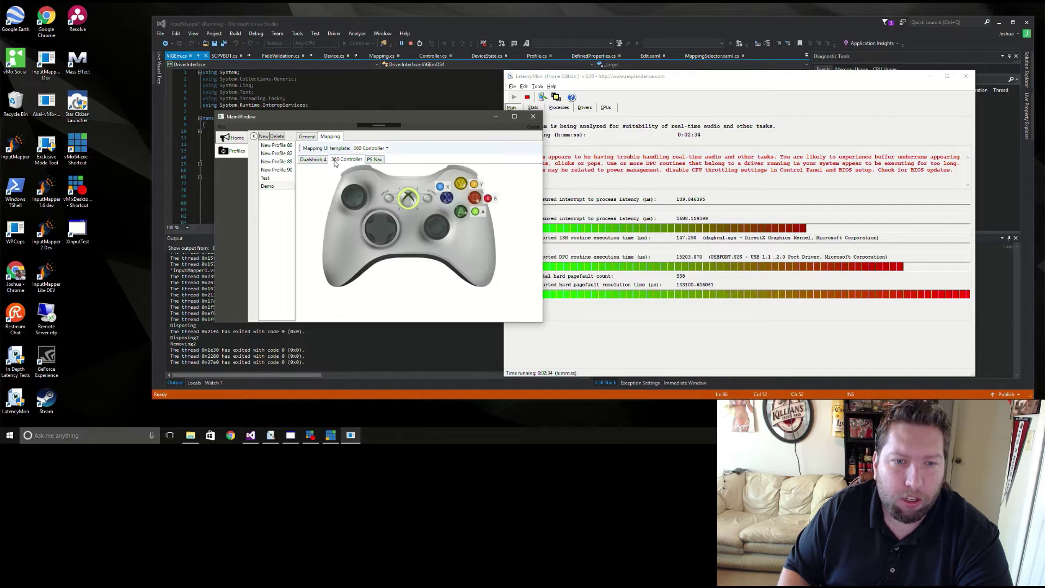
{"action": "left_click", "coordinate": [312, 160]}
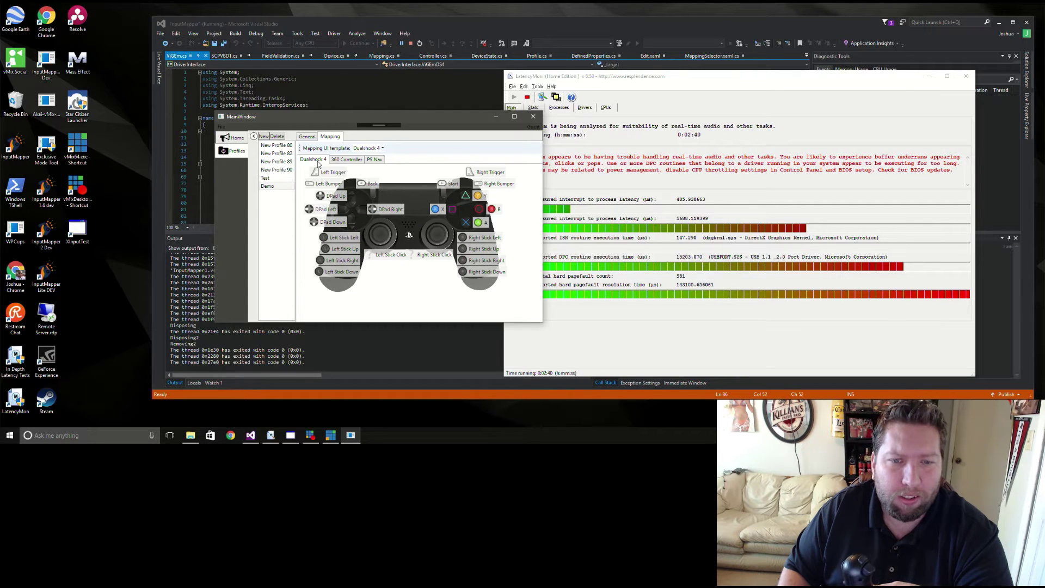
{"action": "left_click", "coordinate": [372, 160]}
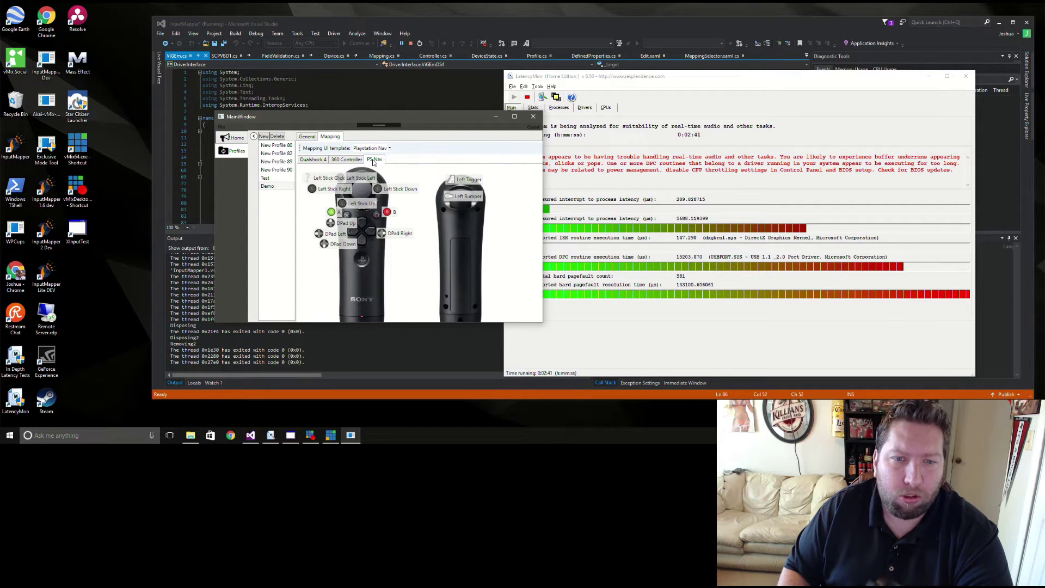
{"action": "left_click", "coordinate": [304, 160]}
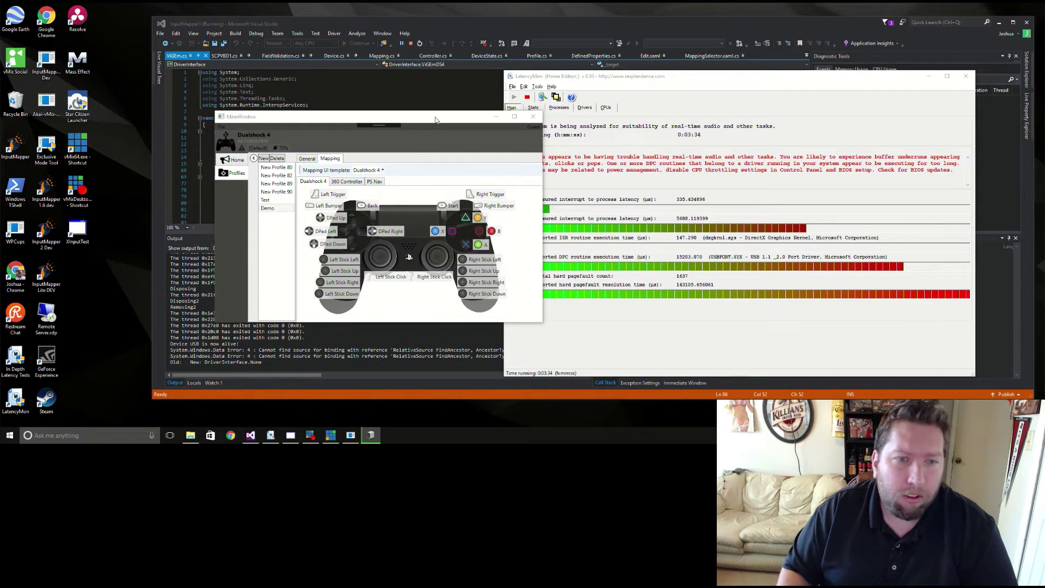
Step: Assign the Demo profile to the connected Dualshock 4 controller
{"action": "left_click_drag", "start_coordinate": [322, 116], "coordinate": [316, 113]}
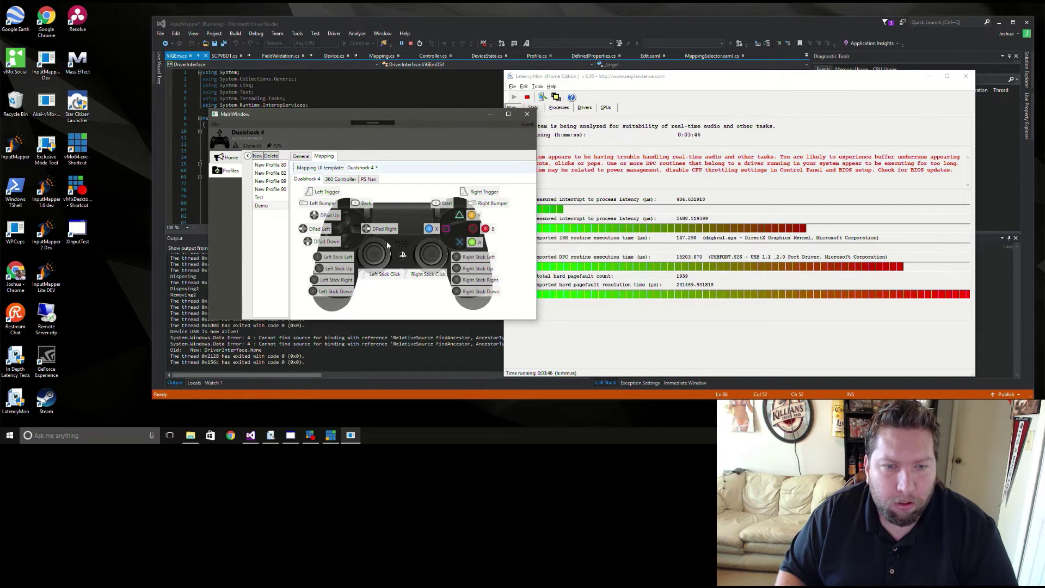
{"action": "left_click", "coordinate": [252, 145]}
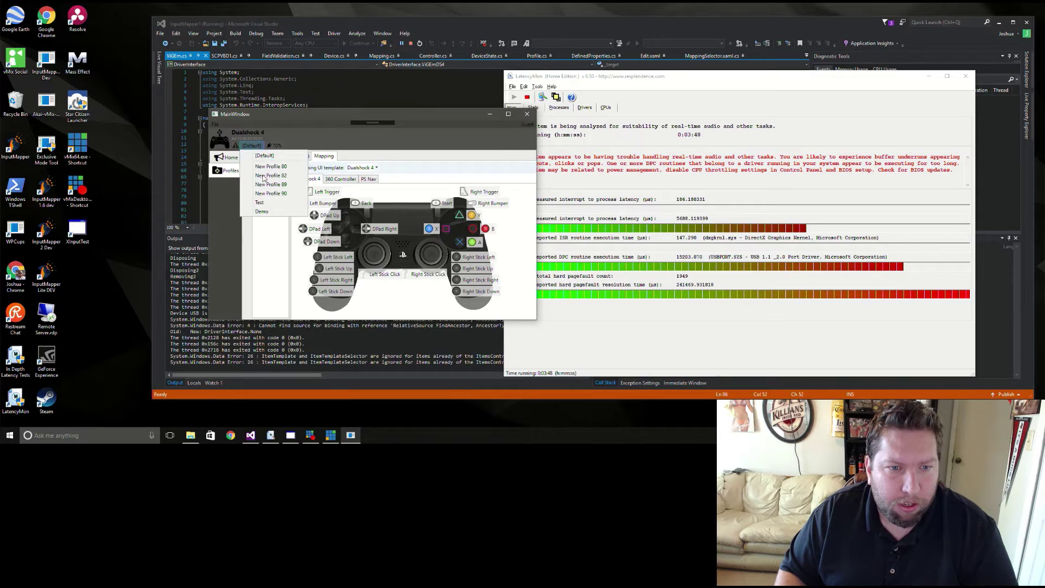
{"action": "left_click", "coordinate": [262, 211]}
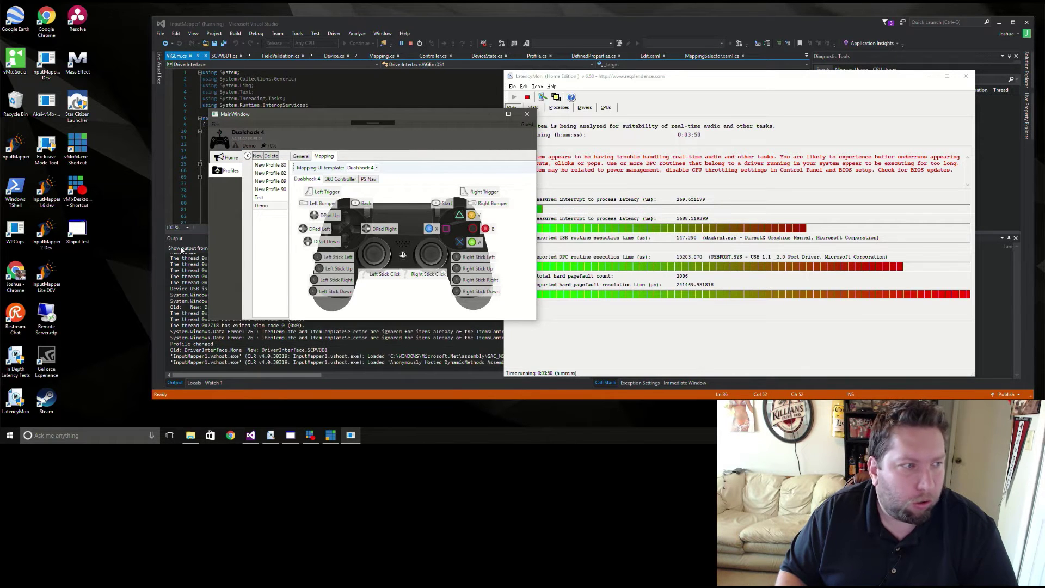
Step: Bring up the XInput Test window and arrange it so both it and the InputMapper window can be seen
{"action": "left_click", "coordinate": [289, 438]}
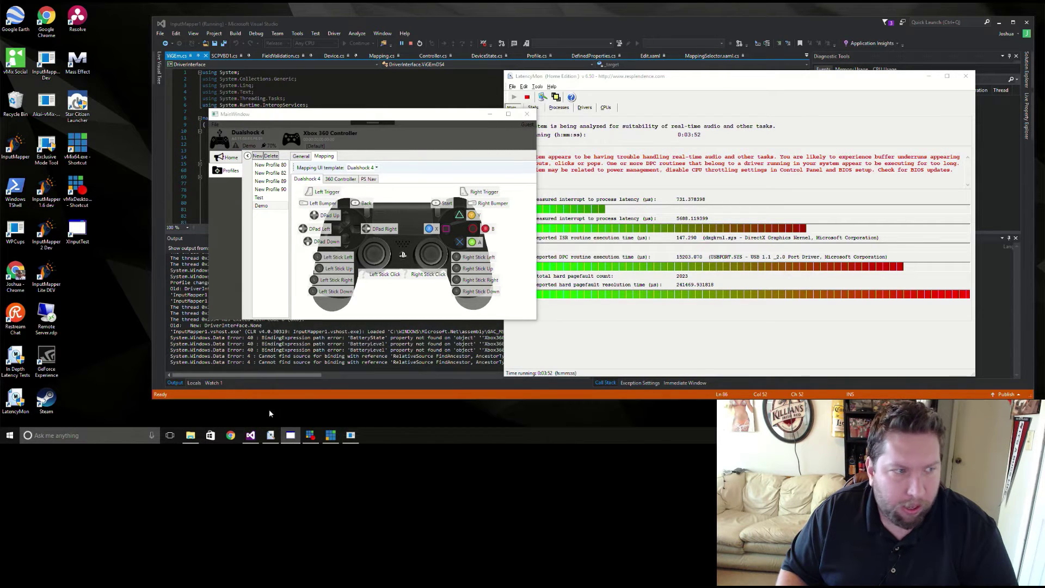
{"action": "left_click_drag", "start_coordinate": [8, 47], "coordinate": [217, 42]}
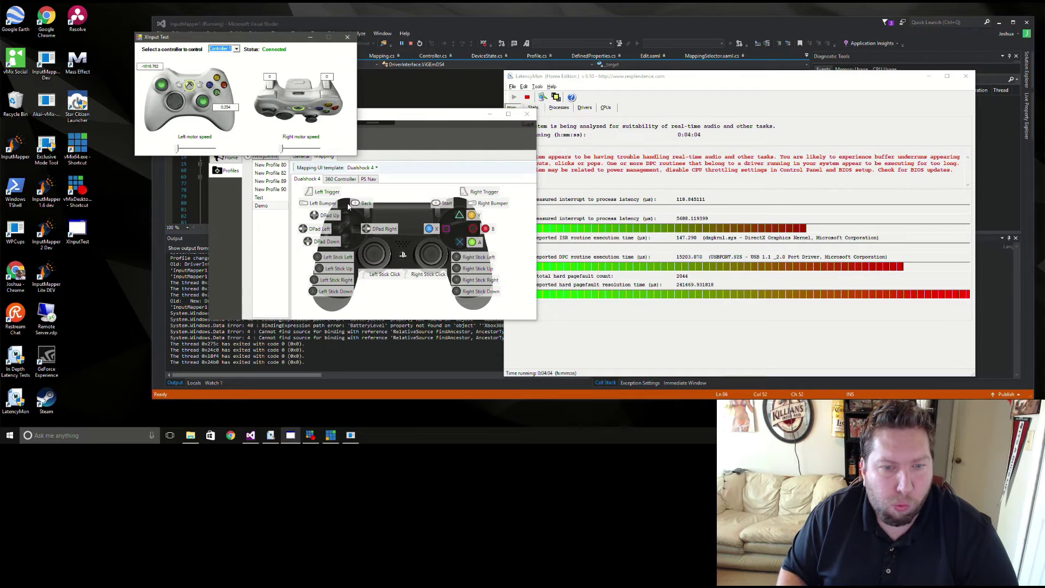
{"action": "left_click_drag", "start_coordinate": [407, 121], "coordinate": [414, 147]}
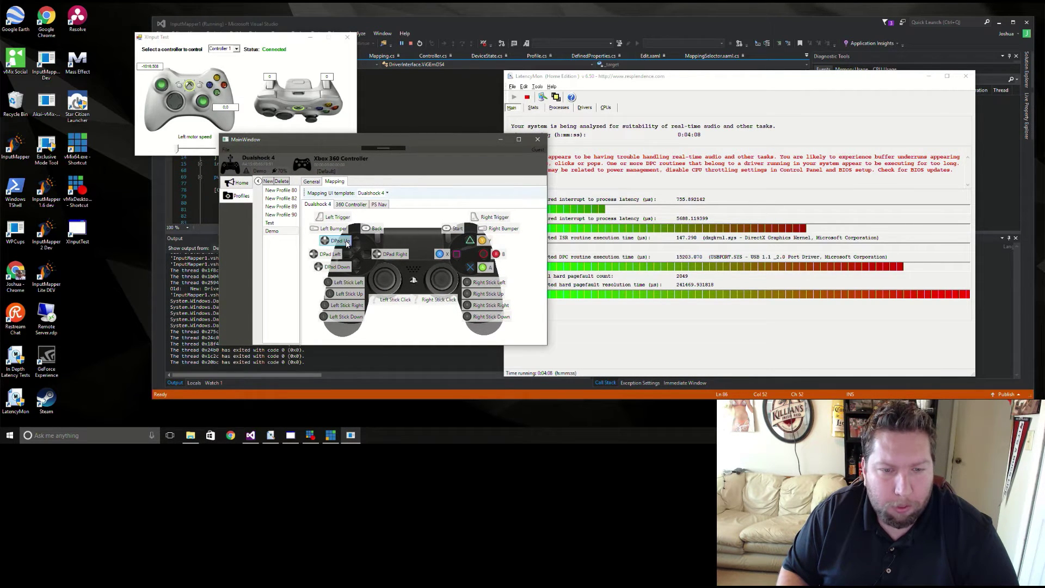
Step: In the Demo profile's Dualshock 4 mapping, map DPad Up to Left Stick Up and DPad Left to Left Stick Left
{"action": "left_click", "coordinate": [347, 243]}
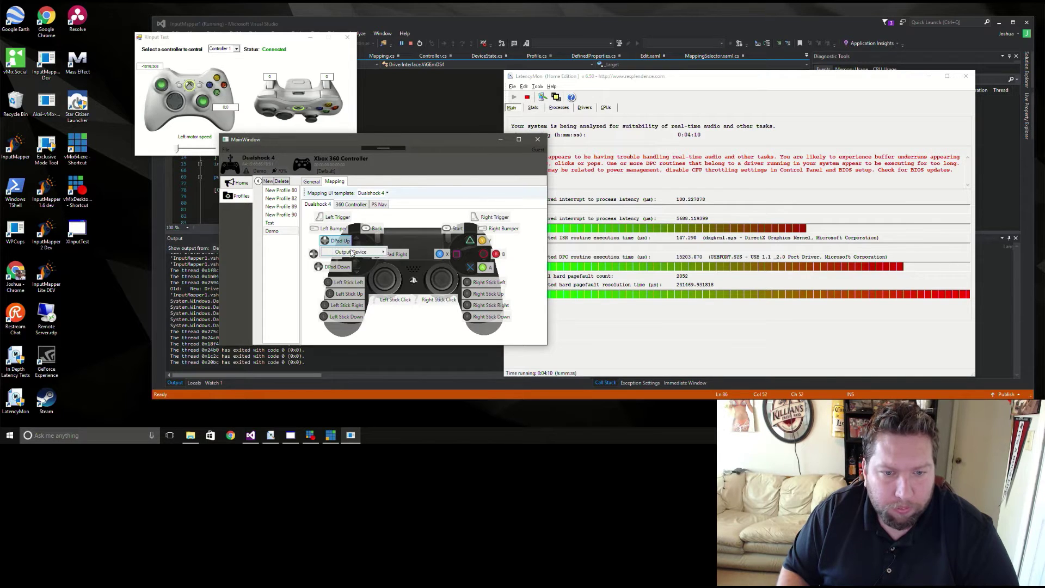
{"action": "mouse_move", "coordinate": [352, 253]}
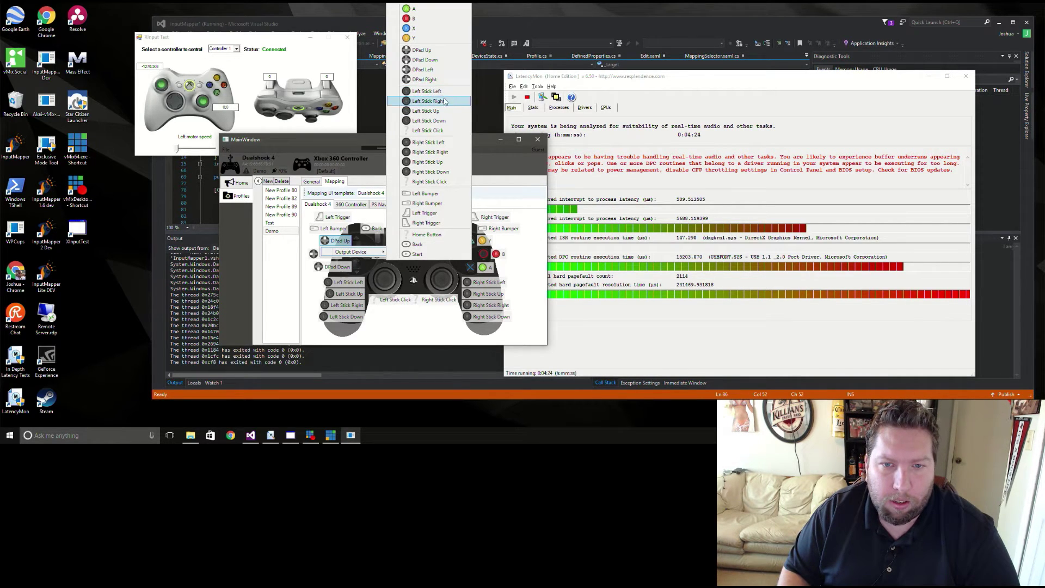
{"action": "left_click", "coordinate": [444, 111]}
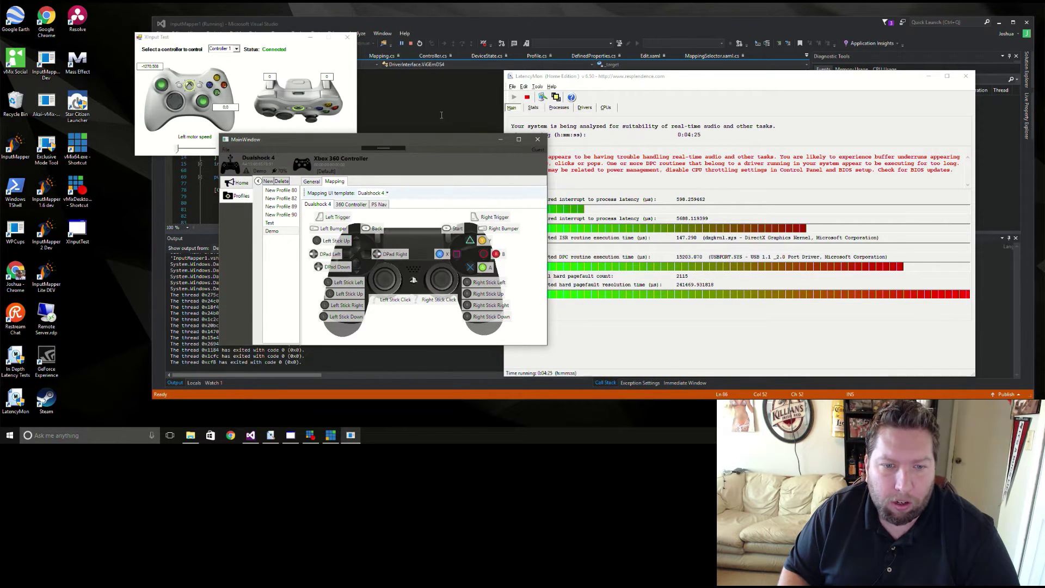
{"action": "left_click", "coordinate": [337, 257]}
{"action": "mouse_move", "coordinate": [345, 265]}
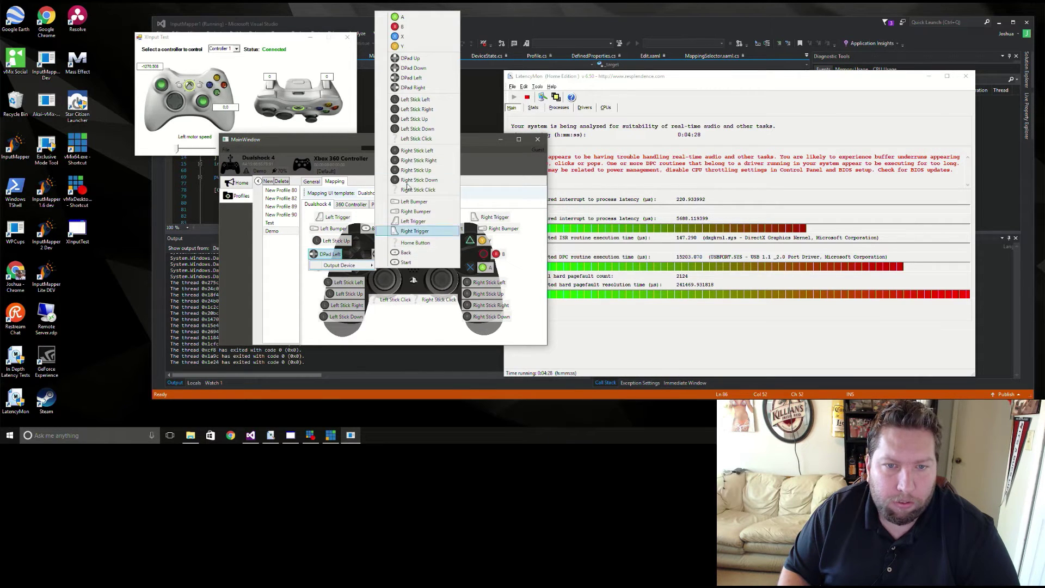
{"action": "left_click", "coordinate": [416, 100]}
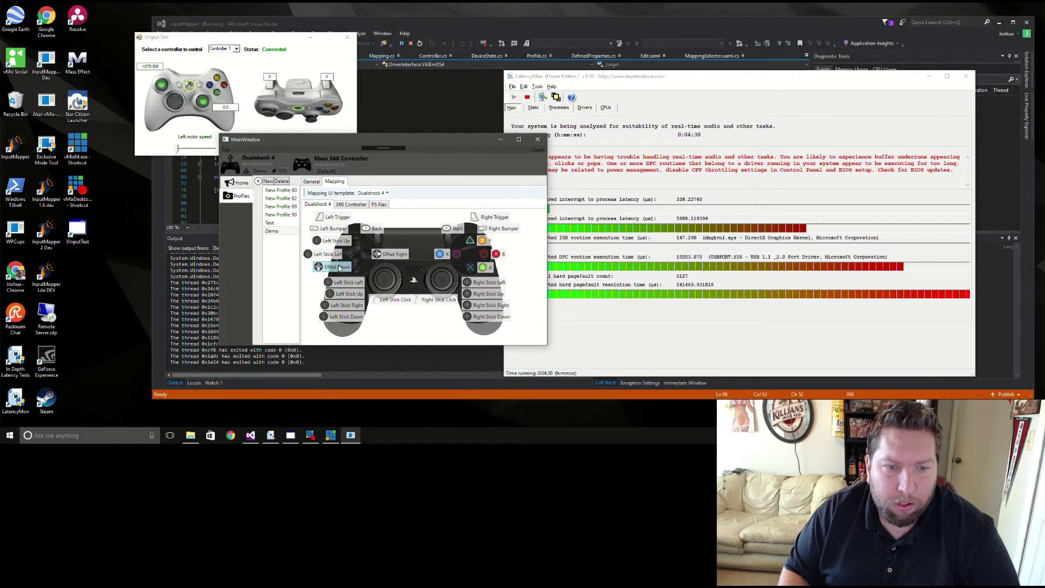
Step: In the Demo profile's Dualshock 4 mapping, map both DPad Down and DPad Right to Left Stick Right
{"action": "left_click", "coordinate": [338, 267]}
{"action": "mouse_move", "coordinate": [348, 278]}
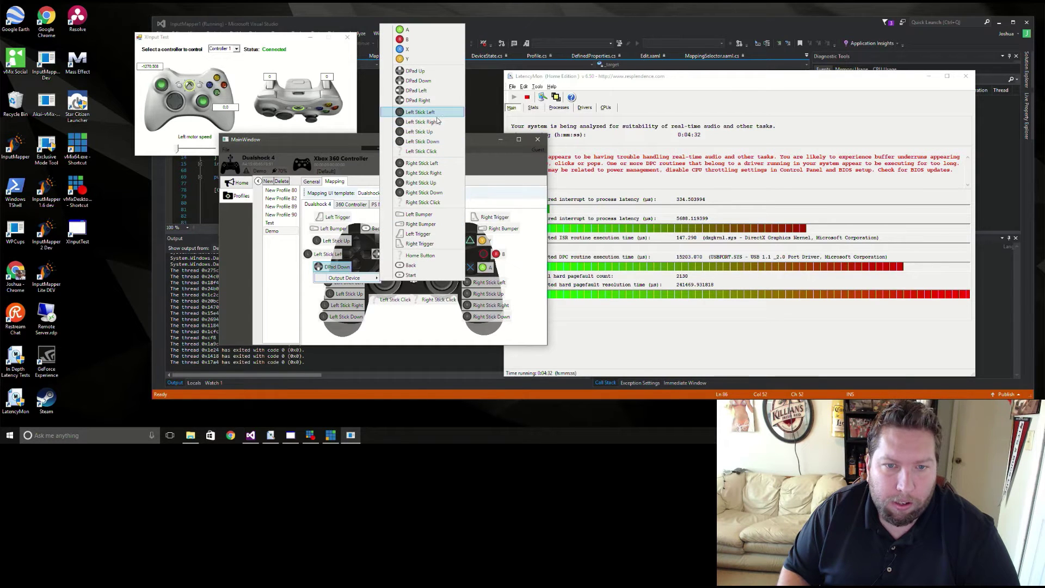
{"action": "left_click", "coordinate": [430, 141]}
{"action": "left_click", "coordinate": [393, 252]}
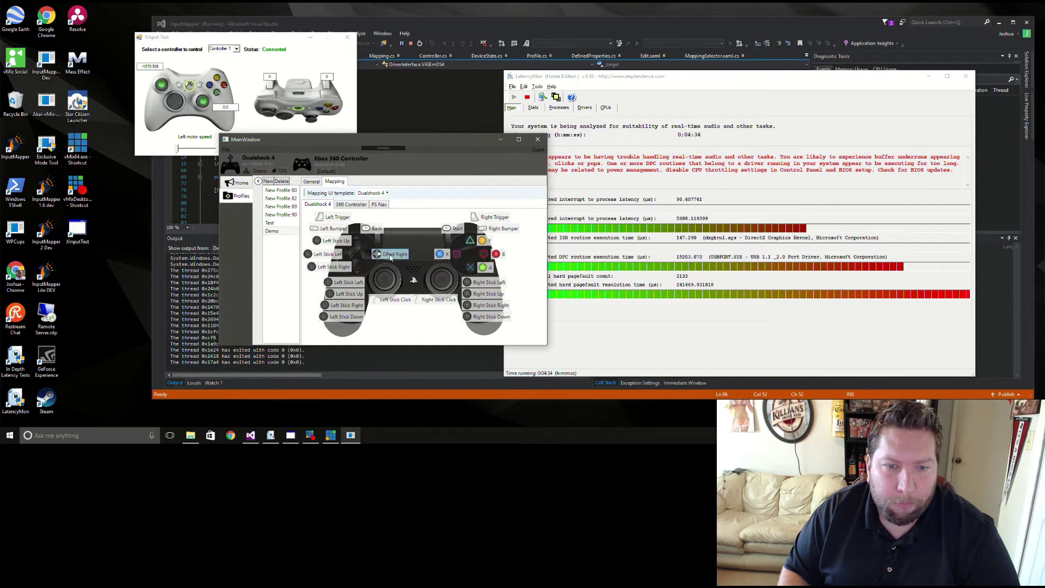
{"action": "mouse_move", "coordinate": [414, 265]}
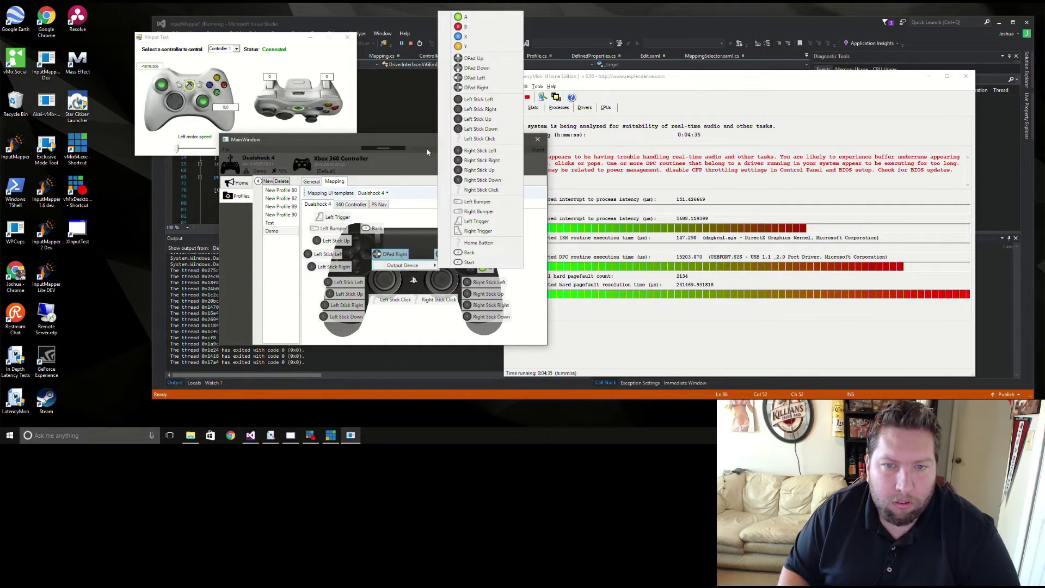
{"action": "left_click", "coordinate": [480, 109]}
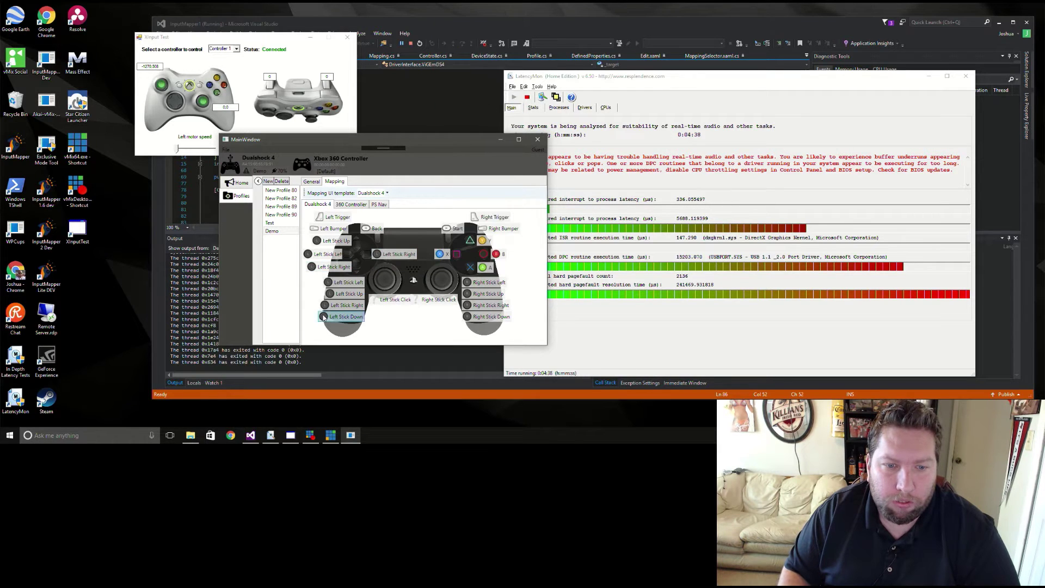
Step: Map the Dualshock 4's Left Stick Left to DPad Left and its Left Stick Up to DPad Up
{"action": "left_click", "coordinate": [349, 285]}
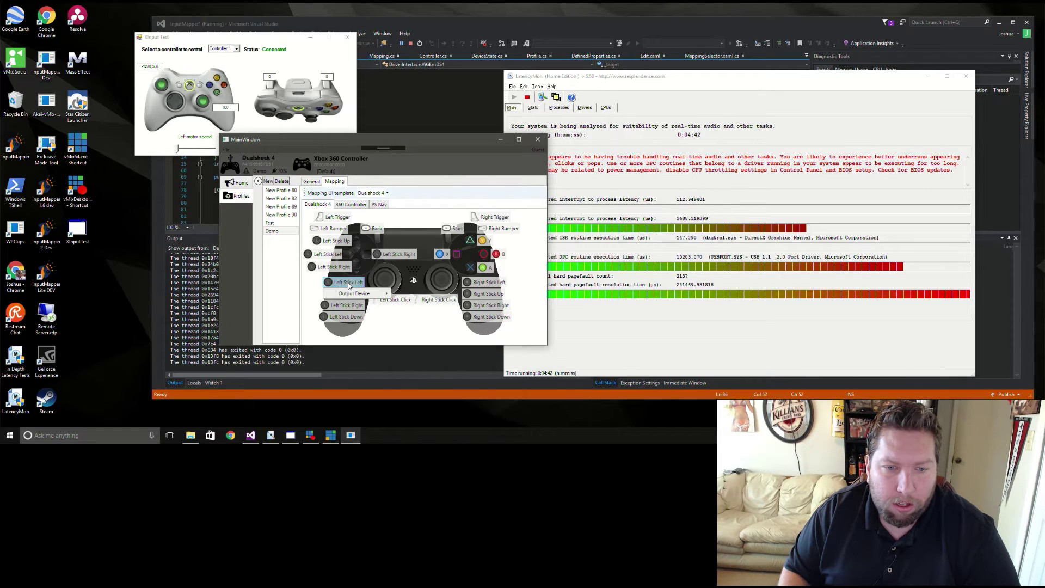
{"action": "mouse_move", "coordinate": [359, 293]}
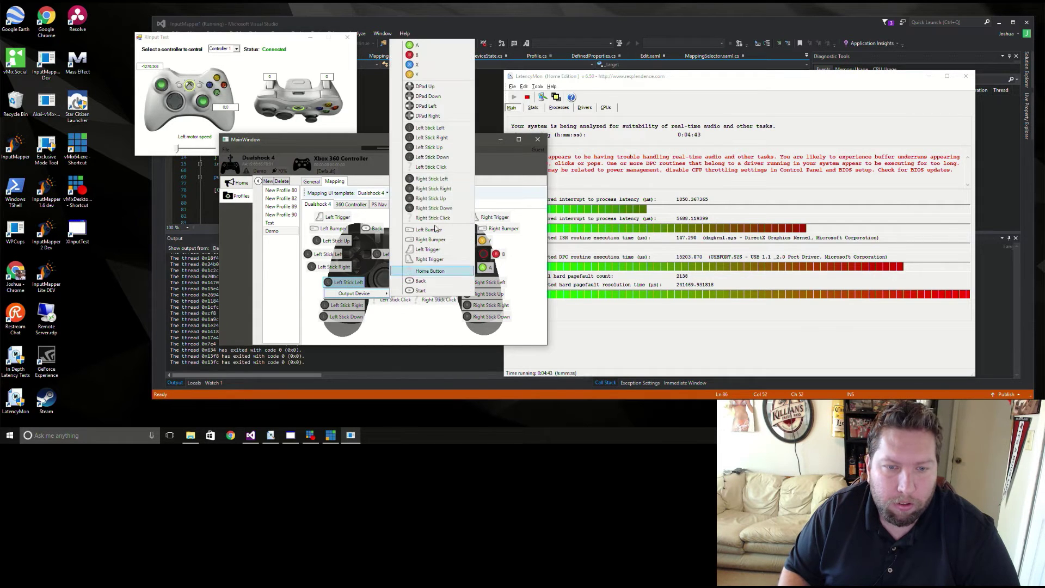
{"action": "left_click", "coordinate": [442, 108]}
{"action": "left_click", "coordinate": [356, 294]}
{"action": "mouse_move", "coordinate": [369, 306]}
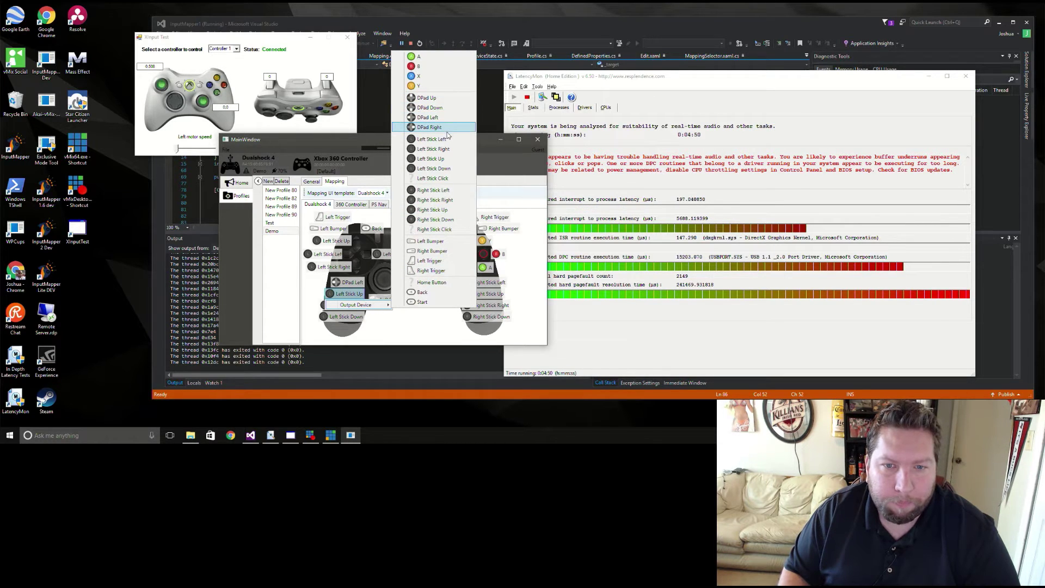
{"action": "left_click", "coordinate": [432, 97]}
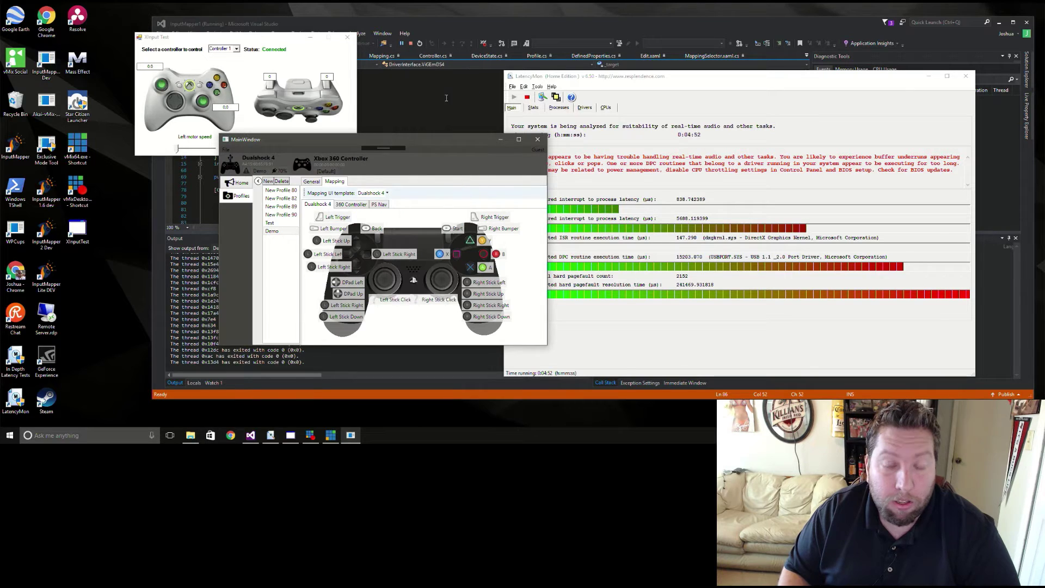
Step: Map the Dualshock 4's Left Stick Right to DPad Right and its Left Stick Down to DPad Down
{"action": "right_click", "coordinate": [343, 307]}
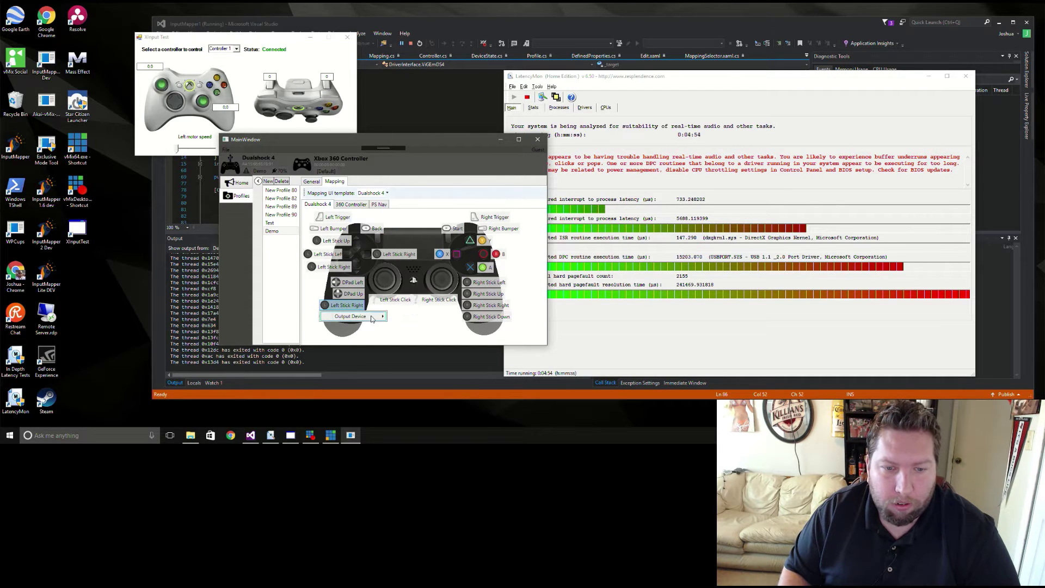
{"action": "mouse_move", "coordinate": [359, 316]}
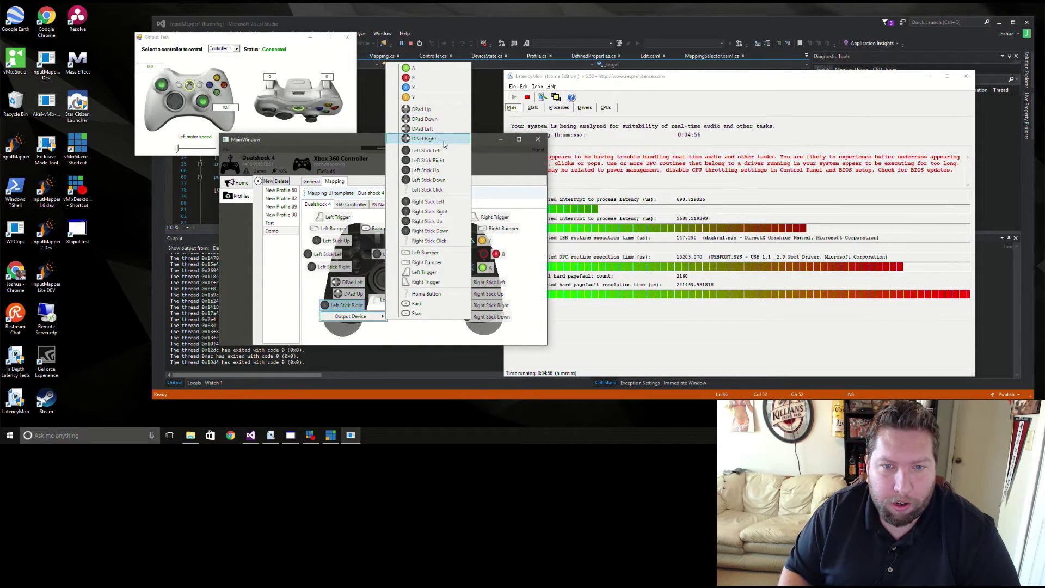
{"action": "left_click", "coordinate": [443, 140]}
{"action": "right_click", "coordinate": [344, 316]}
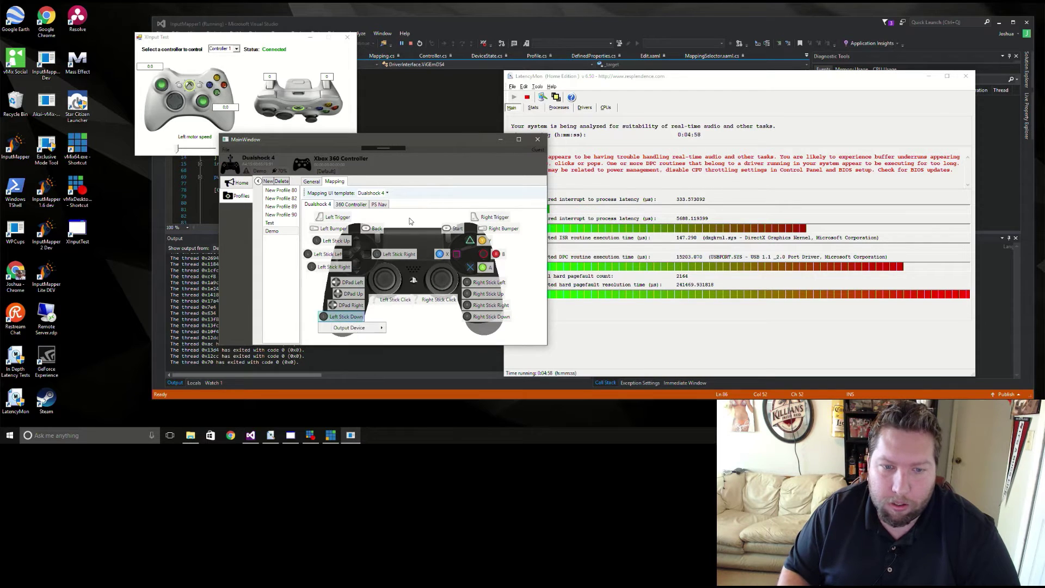
{"action": "mouse_move", "coordinate": [361, 328]}
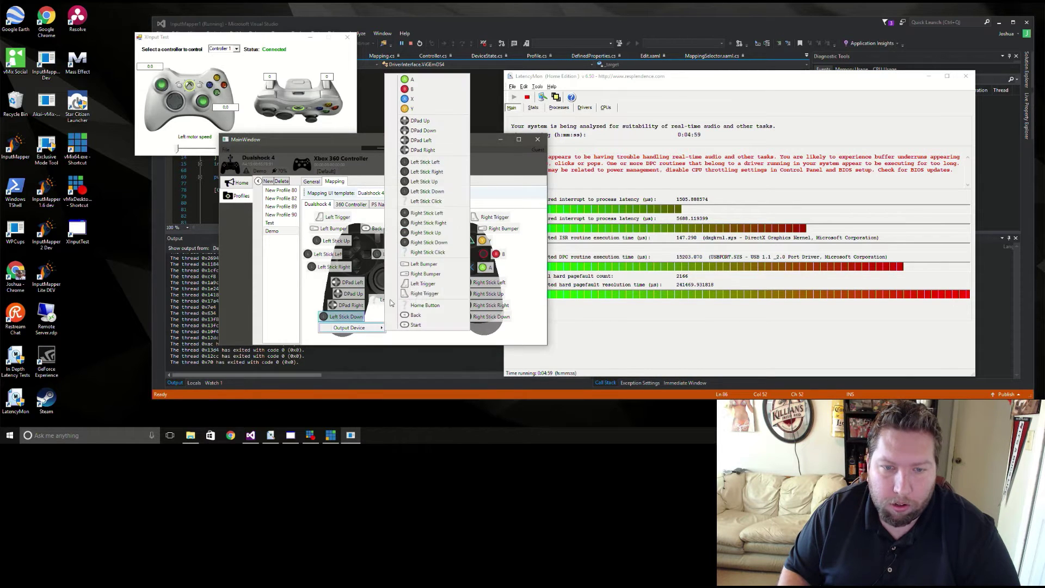
{"action": "left_click", "coordinate": [430, 131]}
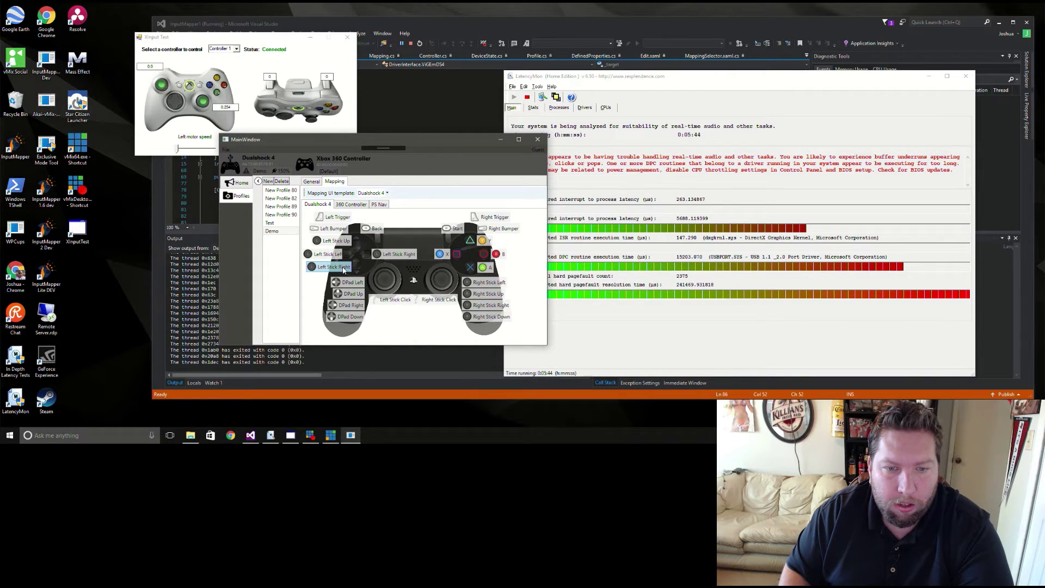
Step: Try to change the Dualshock 4's DPad Down mapping to Left Stick Down
{"action": "left_click", "coordinate": [343, 268]}
{"action": "mouse_move", "coordinate": [348, 278]}
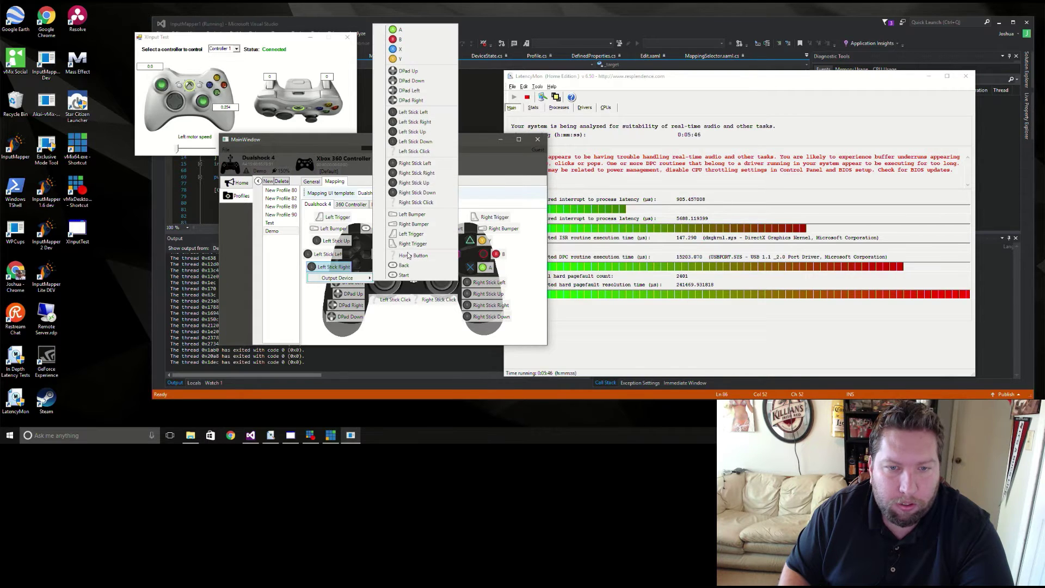
{"action": "left_click", "coordinate": [428, 139]}
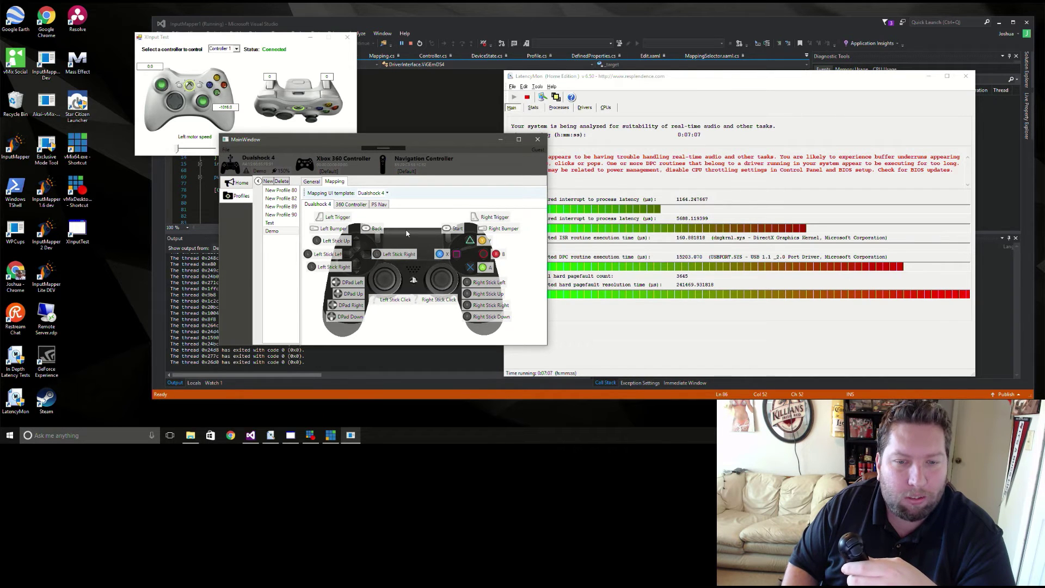
Step: Assign the Demo profile to the Navigation Controller and set the XInput Test window to Controller 2
{"action": "left_click", "coordinate": [412, 172]}
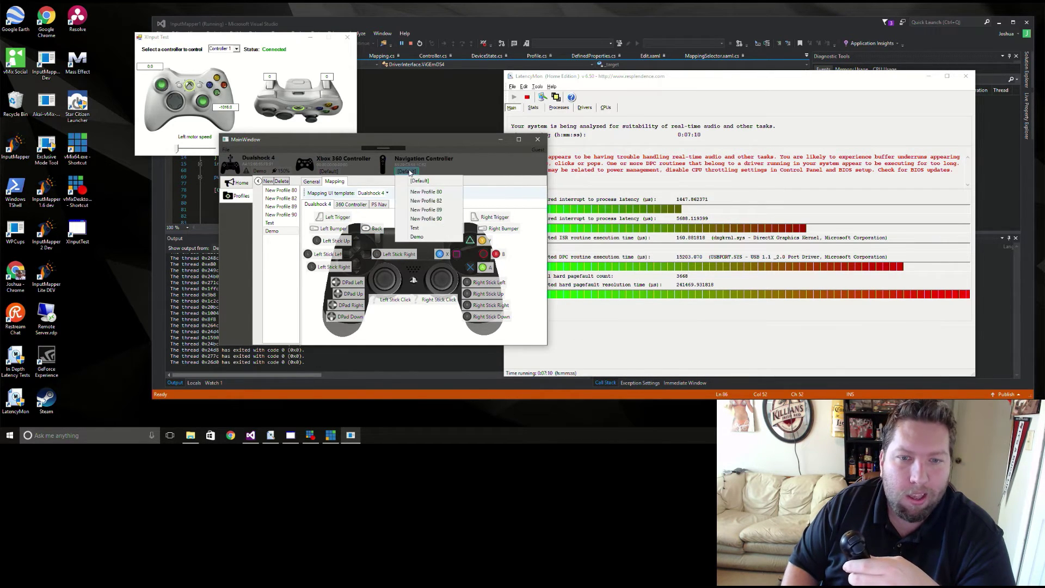
{"action": "left_click", "coordinate": [418, 238]}
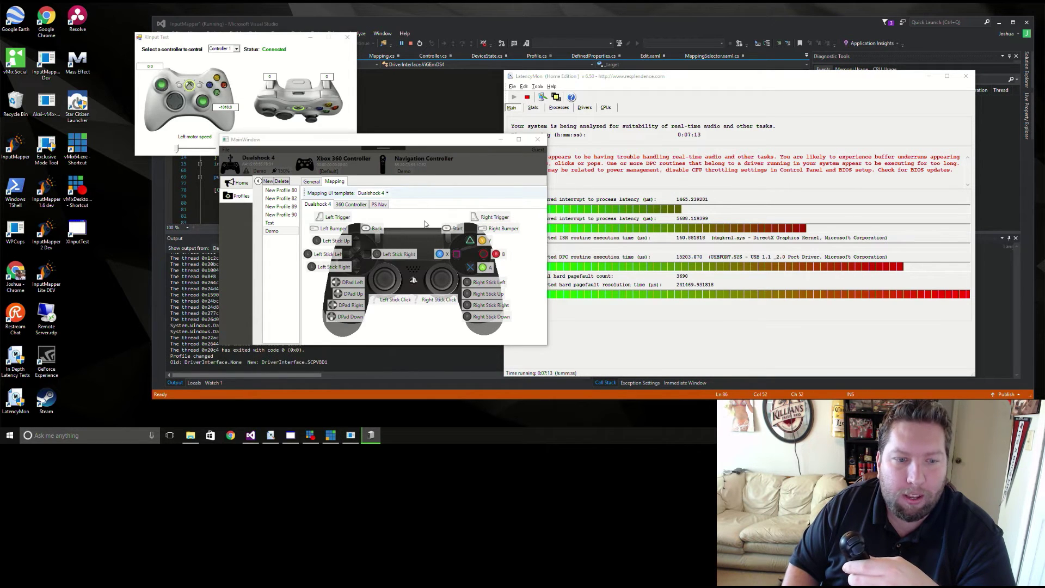
{"action": "left_click", "coordinate": [237, 50]}
{"action": "left_click", "coordinate": [233, 63]}
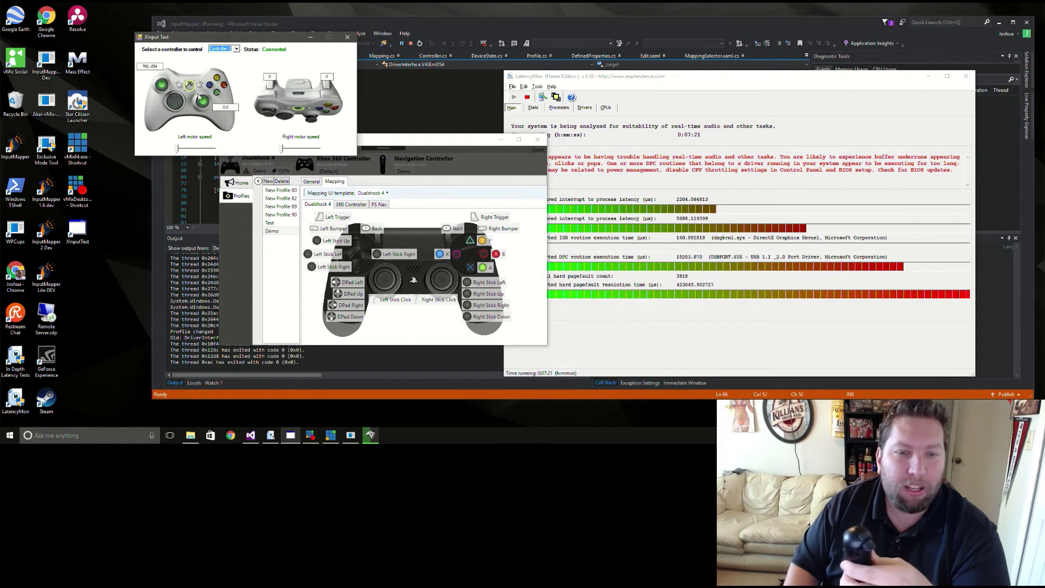
Step: Show the Demo profile's mappings in the PS Nav template
{"action": "left_click", "coordinate": [380, 209]}
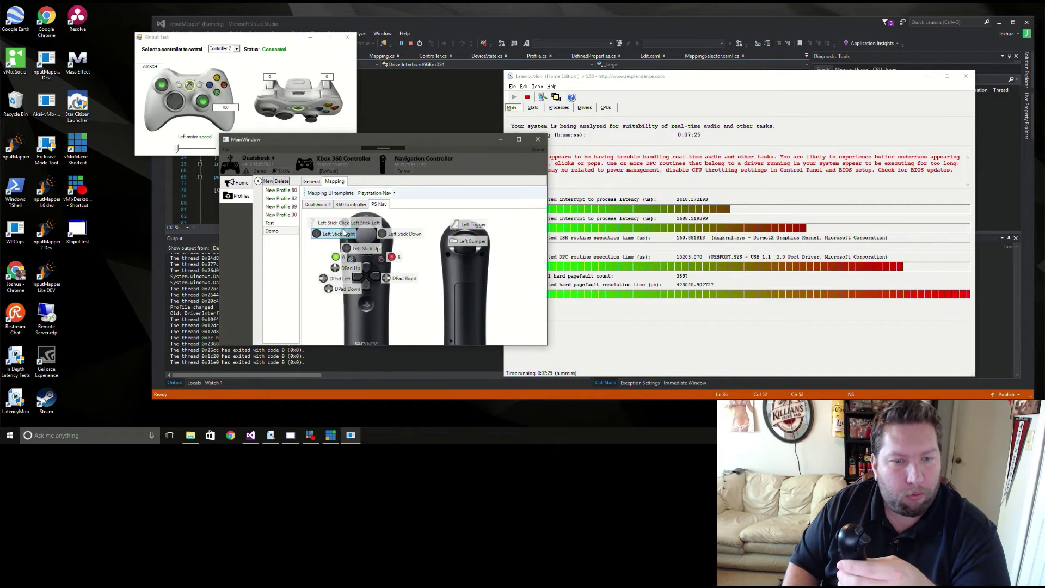